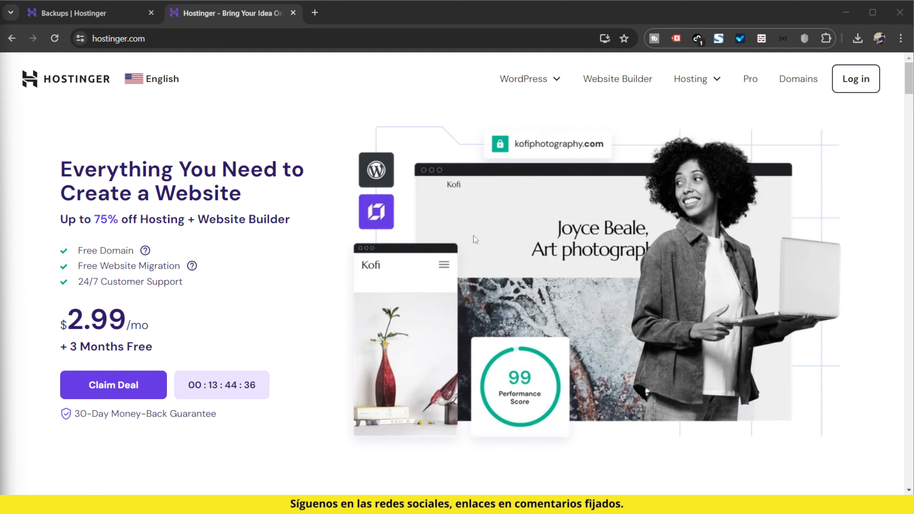
- Look through the website's country and language choices, then close the list without changing the selection
{"action": "left_click", "coordinate": [169, 81]}
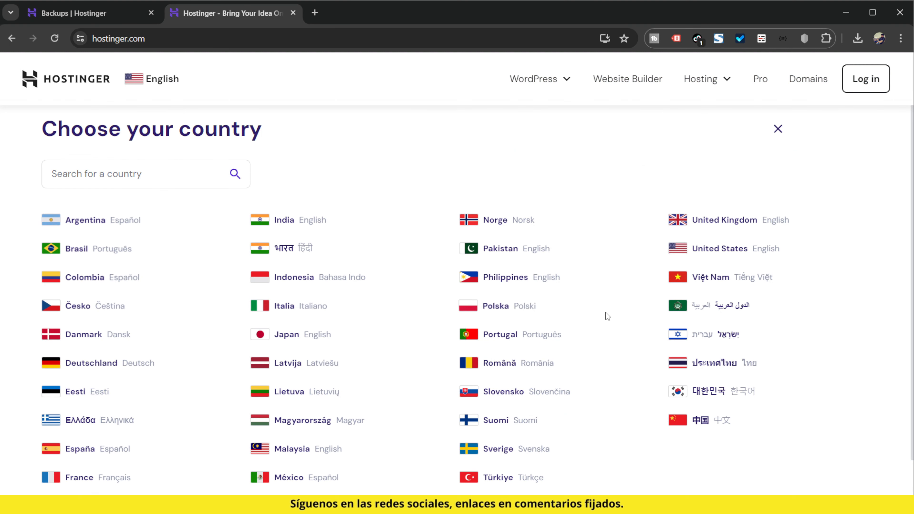
{"action": "scroll", "coordinate": [717, 384], "scroll_direction": "down", "scroll_amount": 1}
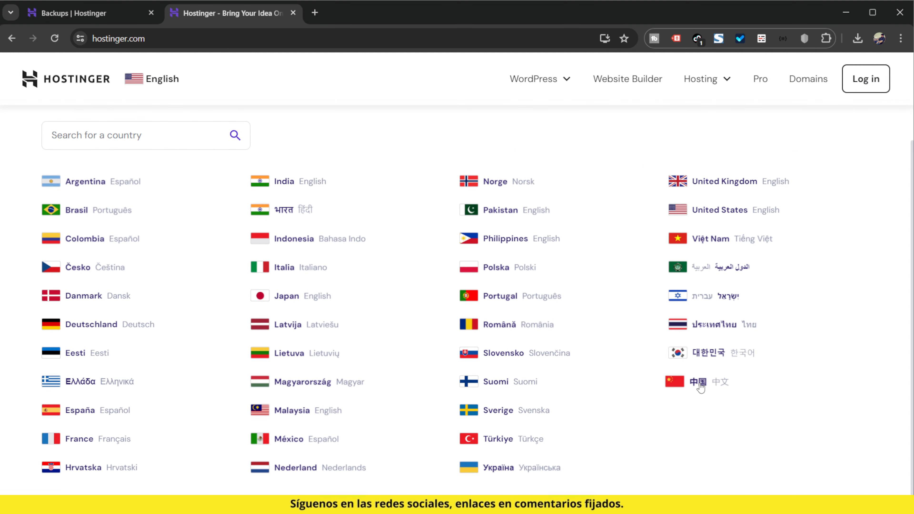
{"action": "scroll", "coordinate": [255, 155], "scroll_direction": "up", "scroll_amount": 1}
{"action": "left_click", "coordinate": [162, 80]}
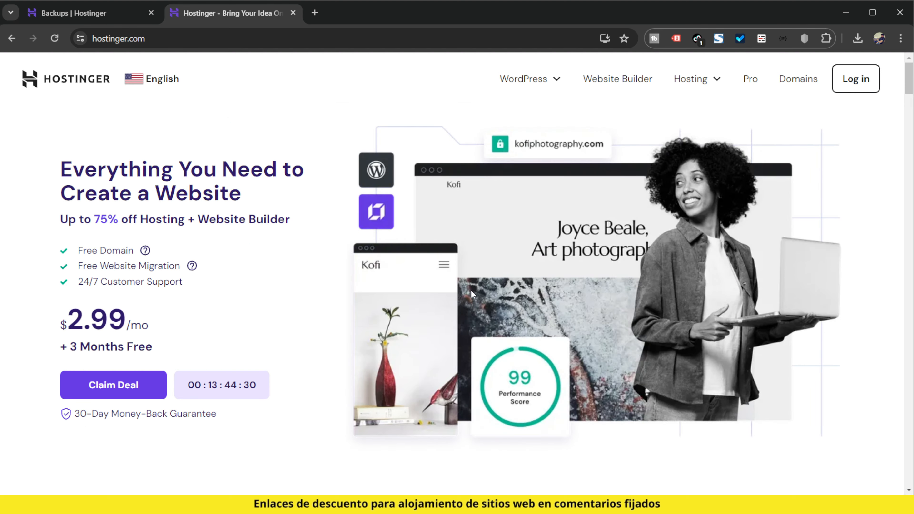
- Open the Managed WordPress hosting page from the Hostinger home page
{"action": "scroll", "coordinate": [435, 288], "scroll_direction": "down", "scroll_amount": 5}
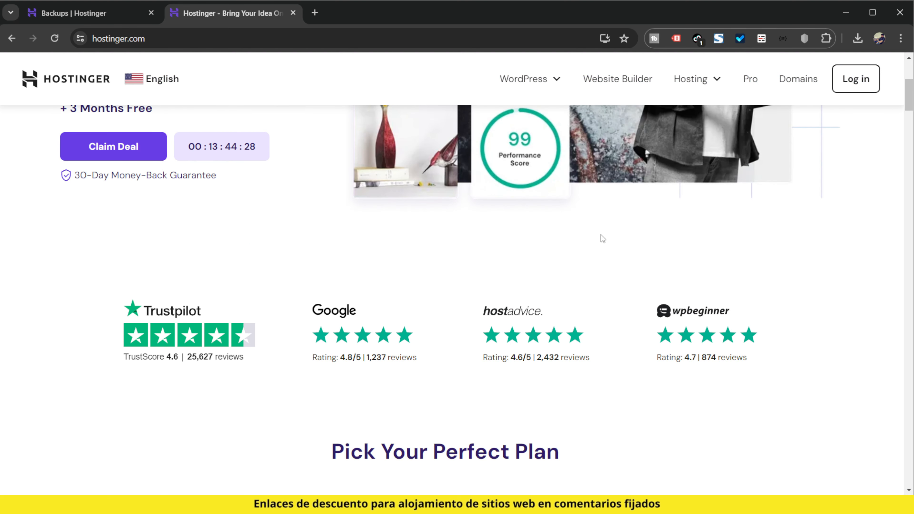
{"action": "left_click", "coordinate": [529, 78]}
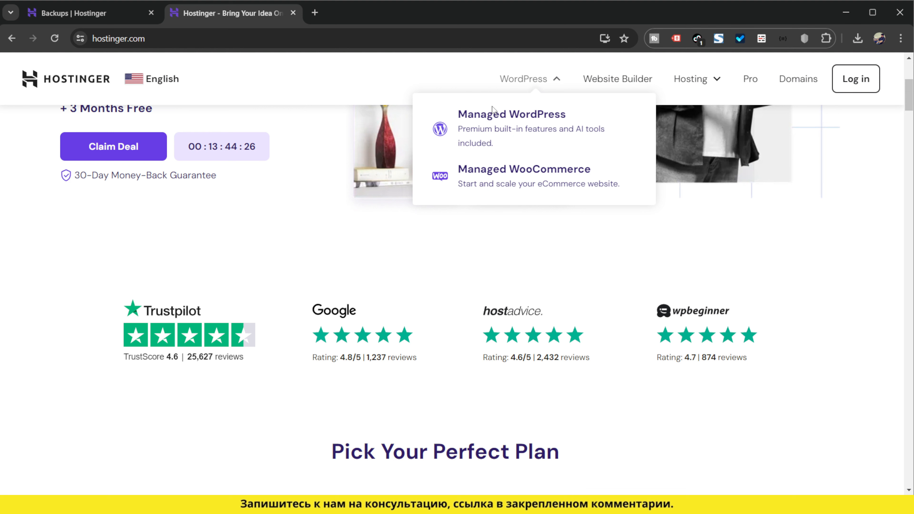
{"action": "left_click", "coordinate": [495, 132]}
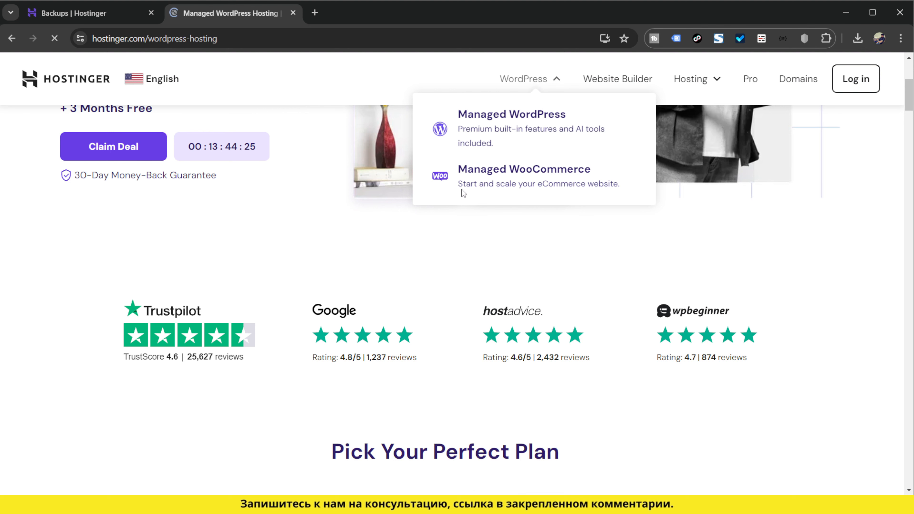
- Examine the features of the Premium, Business and Cloud Startup plans, including websites, storage, backups, security and support
{"action": "scroll", "coordinate": [540, 298], "scroll_direction": "down", "scroll_amount": 10}
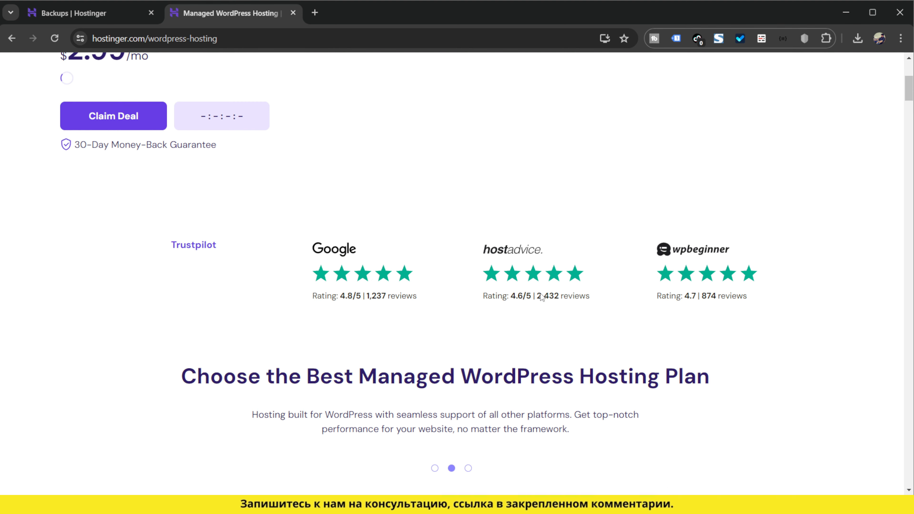
{"action": "scroll", "coordinate": [540, 298], "scroll_direction": "down", "scroll_amount": 7}
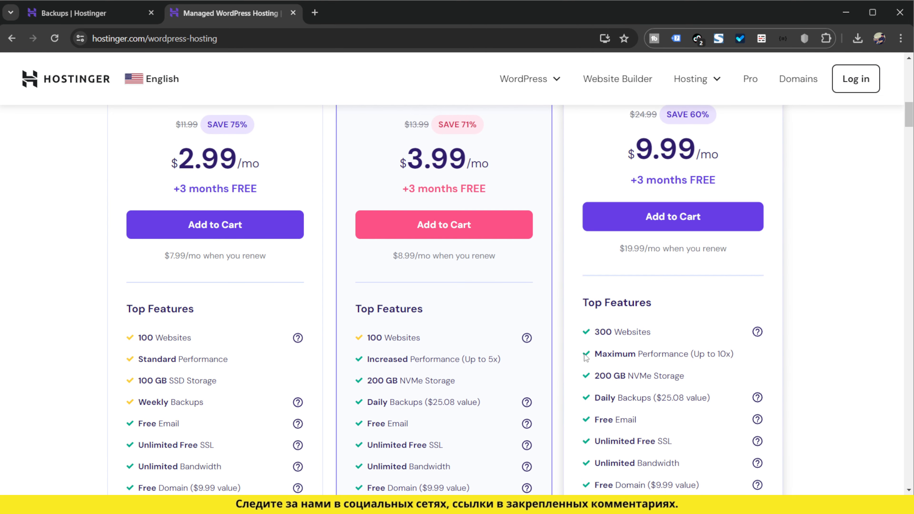
{"action": "scroll", "coordinate": [568, 331], "scroll_direction": "down", "scroll_amount": 2}
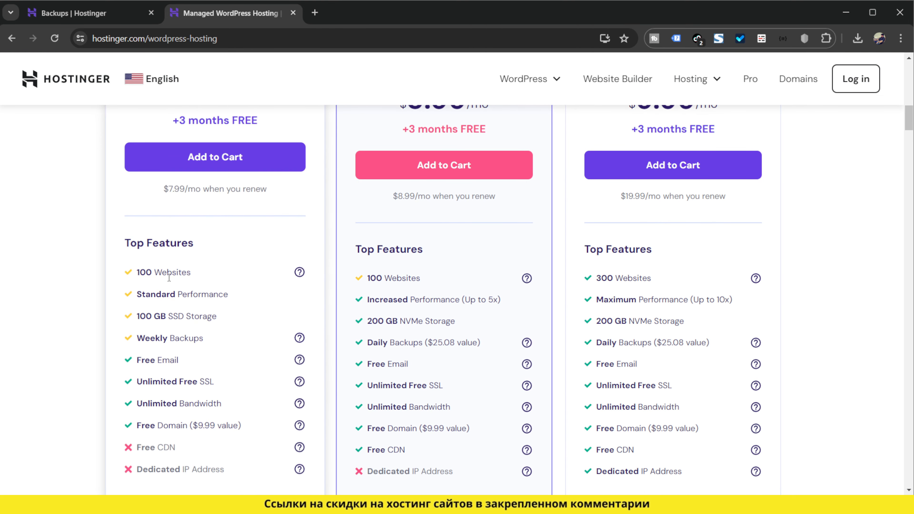
{"action": "left_click_drag", "start_coordinate": [136, 272], "coordinate": [178, 272]}
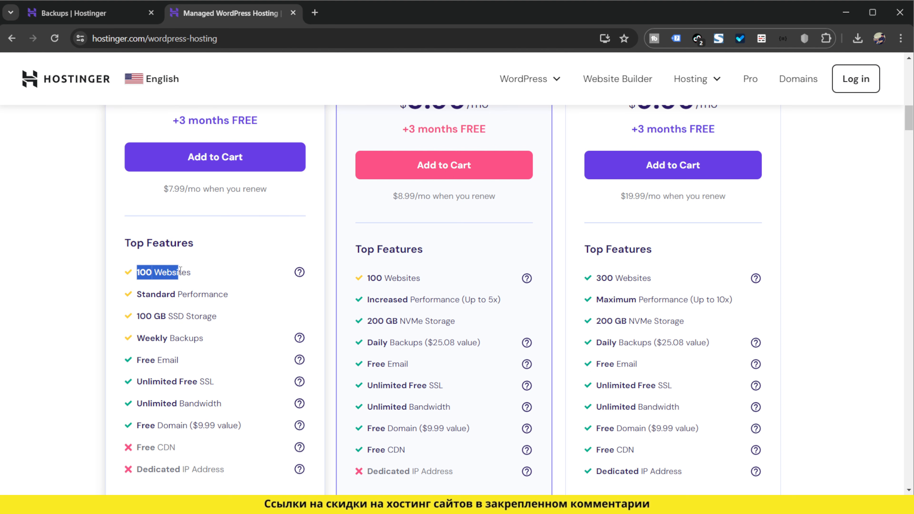
{"action": "left_click", "coordinate": [469, 325]}
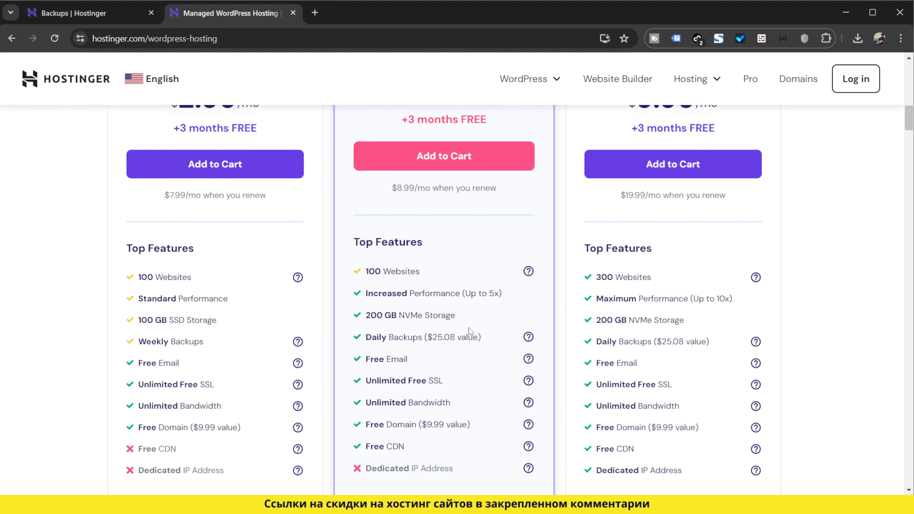
{"action": "scroll", "coordinate": [468, 328], "scroll_direction": "down", "scroll_amount": 6}
{"action": "scroll", "coordinate": [468, 327], "scroll_direction": "down", "scroll_amount": 15}
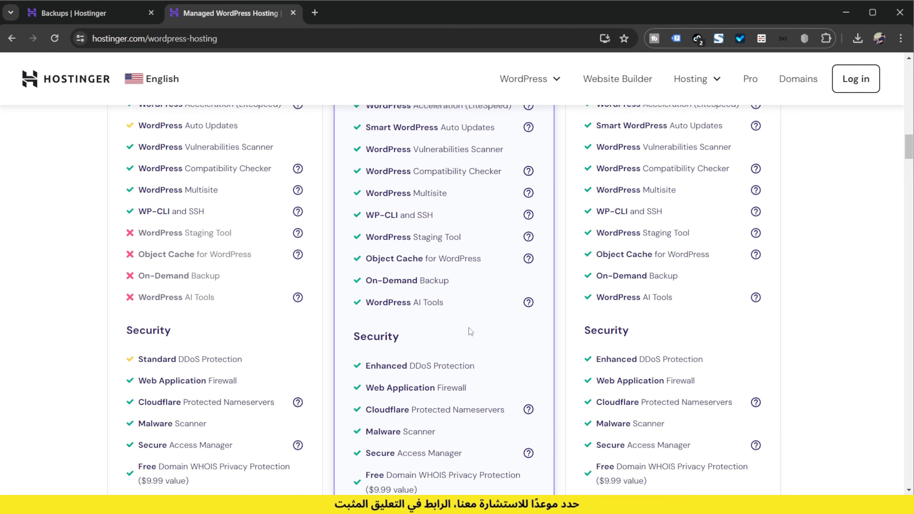
{"action": "scroll", "coordinate": [468, 328], "scroll_direction": "down", "scroll_amount": 7}
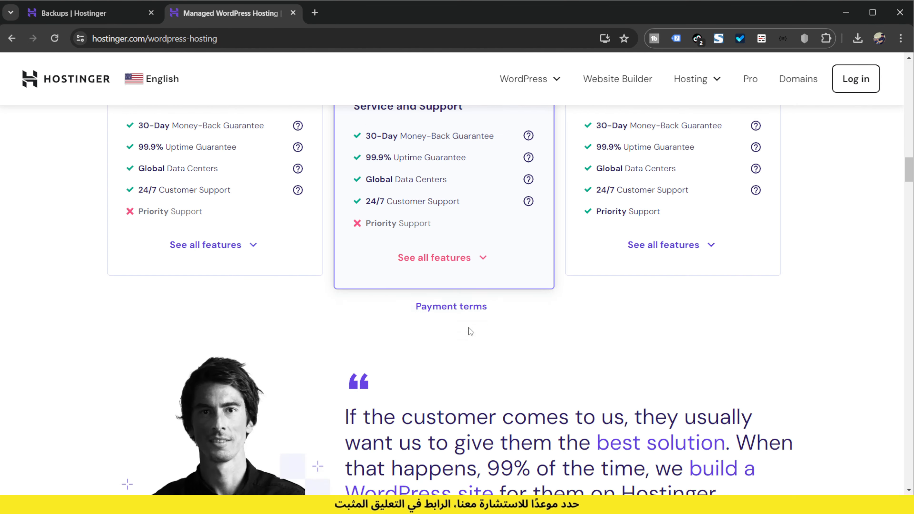
{"action": "scroll", "coordinate": [475, 334], "scroll_direction": "up", "scroll_amount": 20}
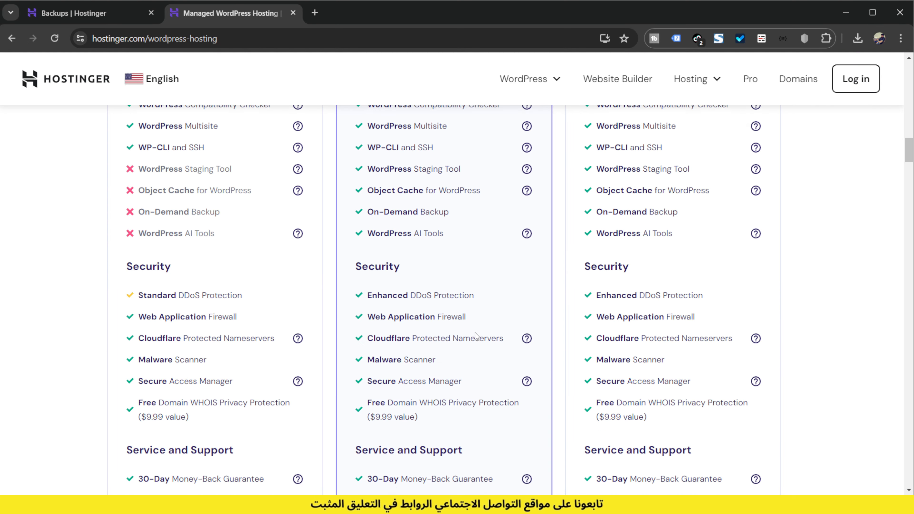
{"action": "scroll", "coordinate": [476, 340], "scroll_direction": "up", "scroll_amount": 10}
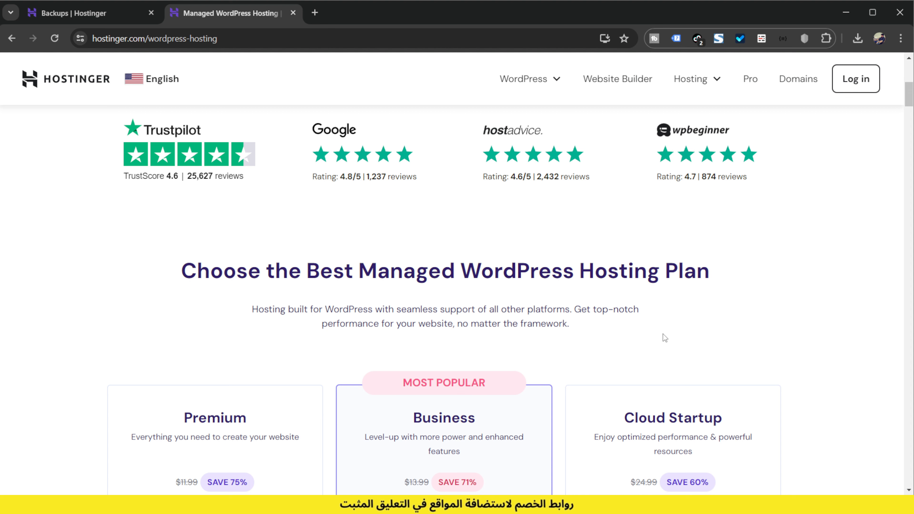
{"action": "scroll", "coordinate": [664, 337], "scroll_direction": "up", "scroll_amount": 10}
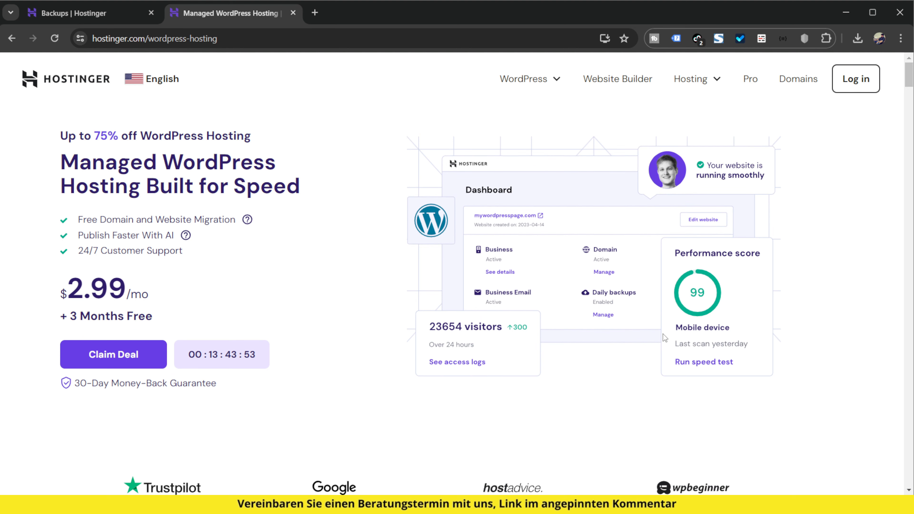
- Compare the Cloud Startup plan's price, top features and support options with those of the Premium and Business plans
{"action": "scroll", "coordinate": [581, 354], "scroll_direction": "down", "scroll_amount": 10}
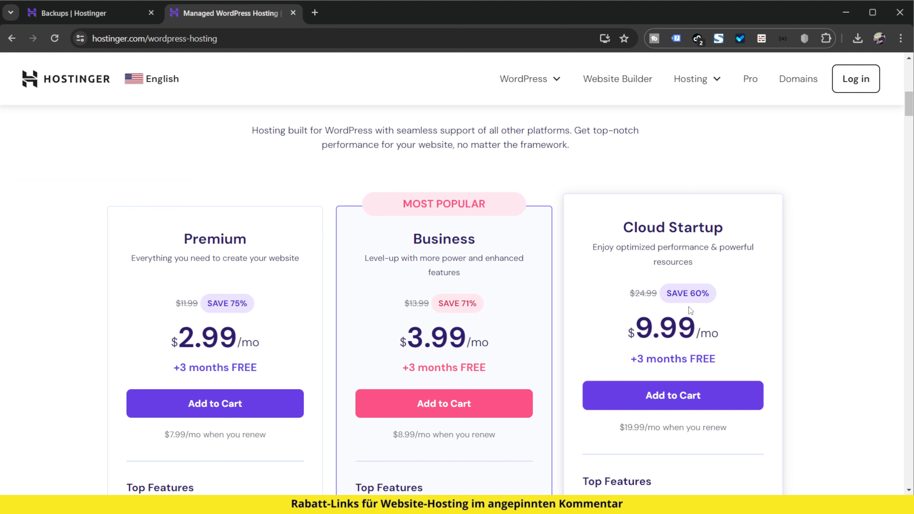
{"action": "scroll", "coordinate": [689, 309], "scroll_direction": "down", "scroll_amount": 2}
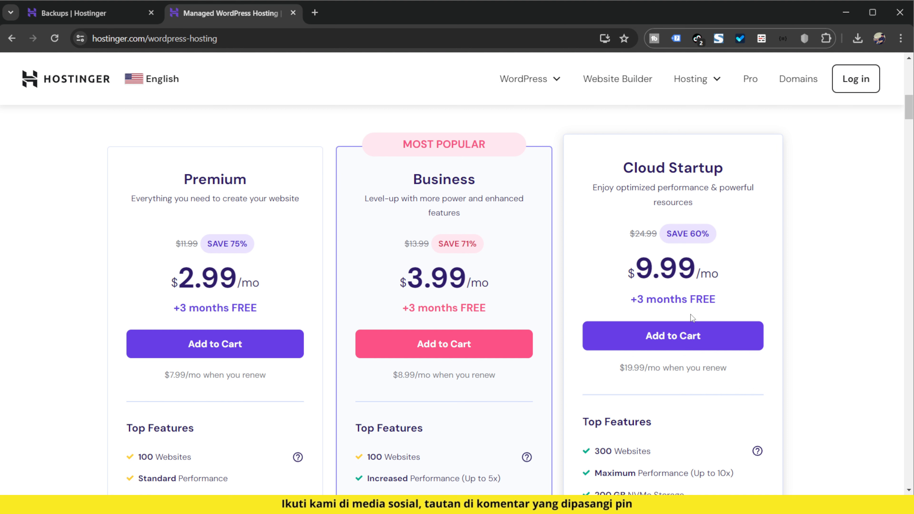
{"action": "scroll", "coordinate": [691, 316], "scroll_direction": "up", "scroll_amount": 10}
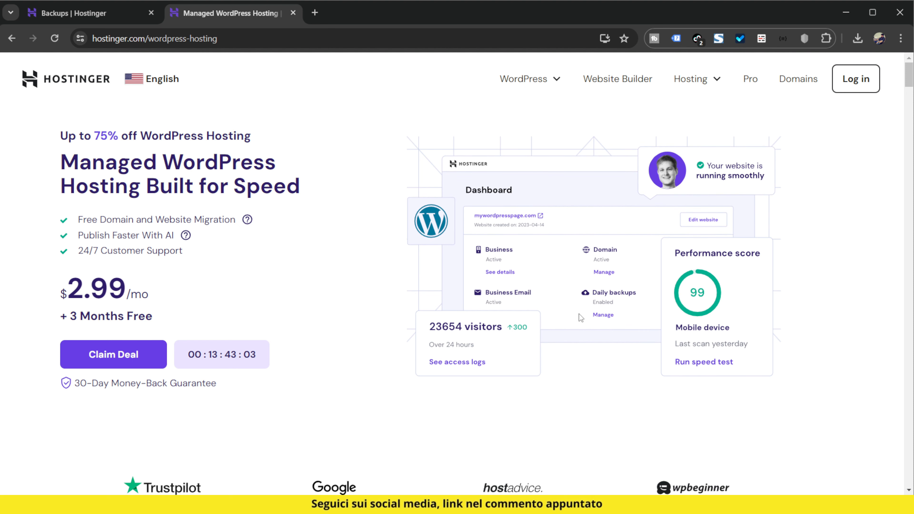
{"action": "scroll", "coordinate": [550, 341], "scroll_direction": "down", "scroll_amount": 10}
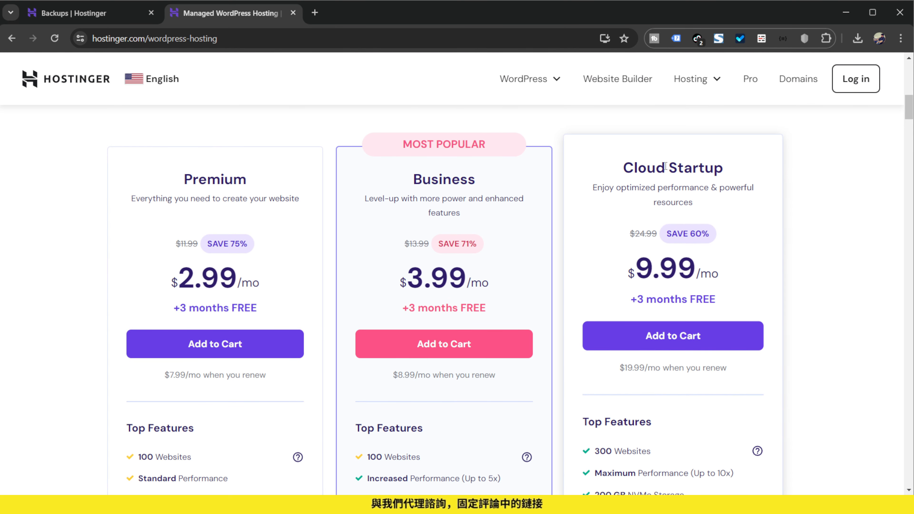
{"action": "scroll", "coordinate": [720, 209], "scroll_direction": "down", "scroll_amount": 12}
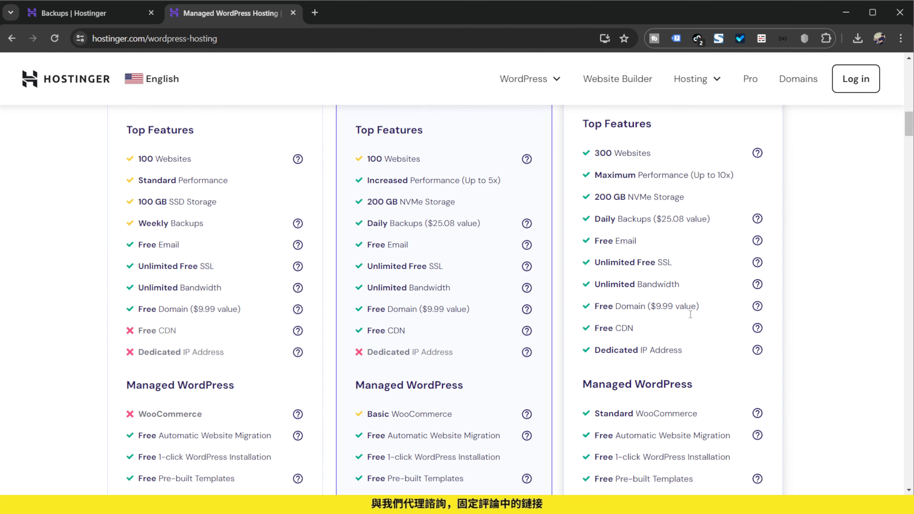
{"action": "scroll", "coordinate": [726, 338], "scroll_direction": "down", "scroll_amount": 10}
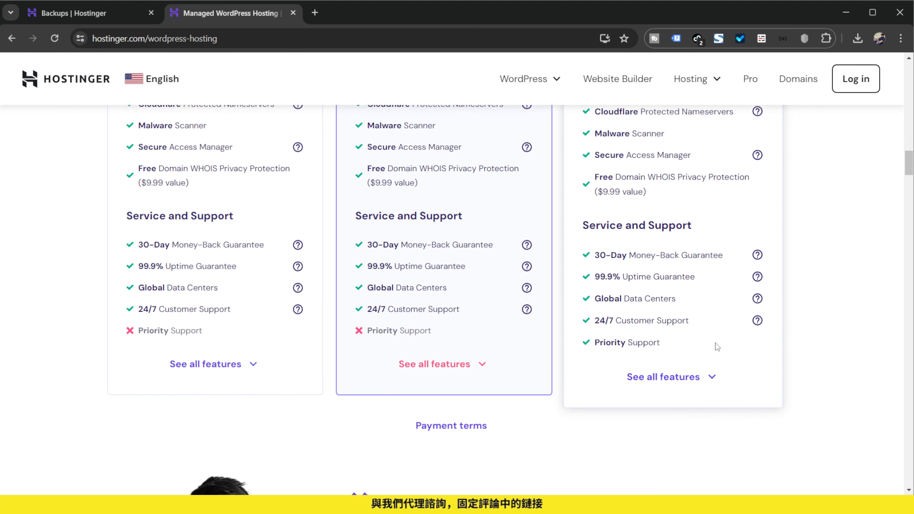
{"action": "scroll", "coordinate": [716, 348], "scroll_direction": "up", "scroll_amount": 20}
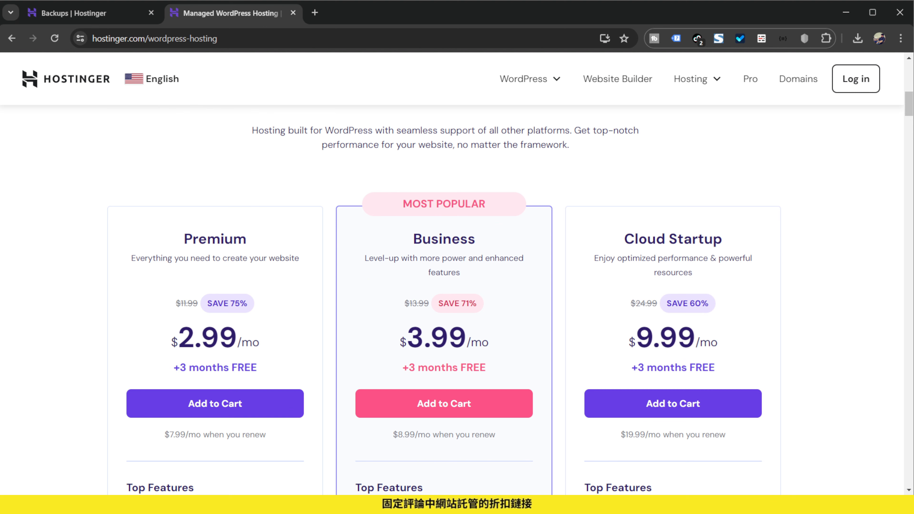
- Close the hosting plans page and open the Backups section under Files for aulafabricando.online
{"action": "key", "text": "ctrl+w"}
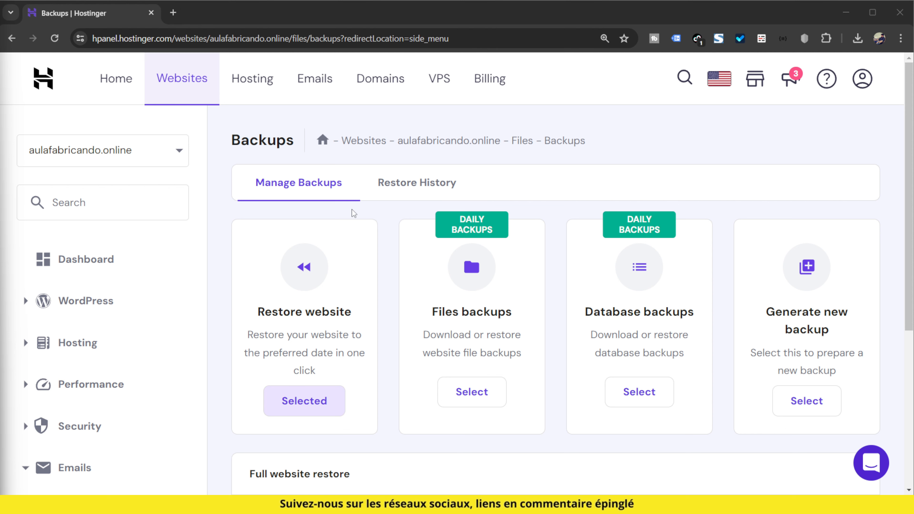
{"action": "scroll", "coordinate": [129, 280], "scroll_direction": "down", "scroll_amount": 5}
{"action": "left_click", "coordinate": [90, 368]}
{"action": "scroll", "coordinate": [146, 373], "scroll_direction": "down", "scroll_amount": 3}
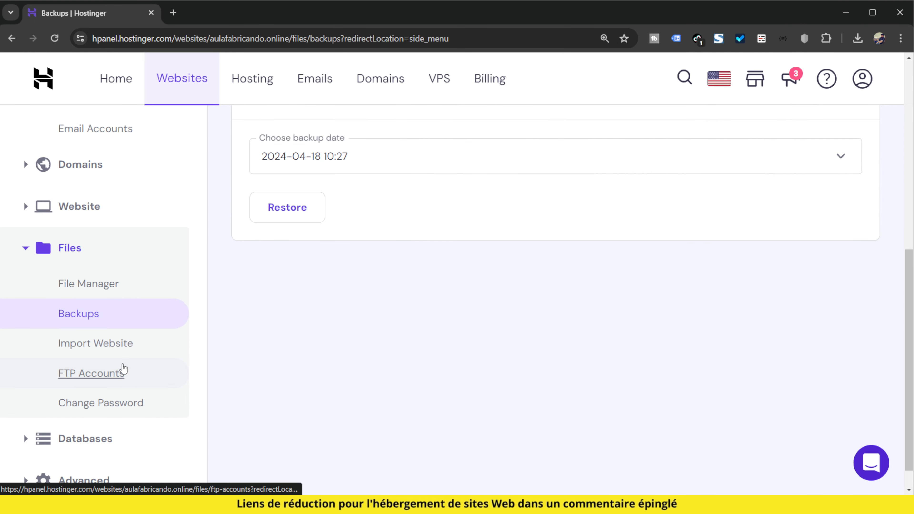
{"action": "left_click", "coordinate": [82, 319]}
{"action": "scroll", "coordinate": [376, 381], "scroll_direction": "up", "scroll_amount": 1}
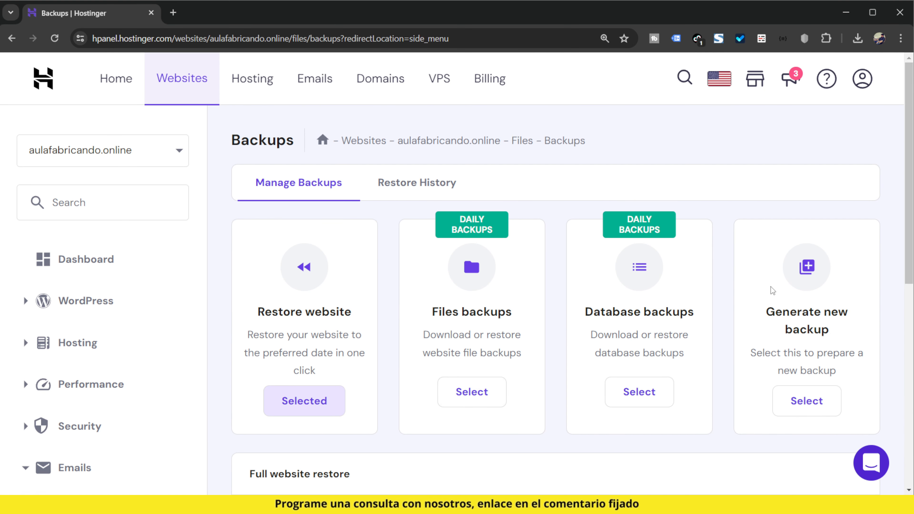
- Generate a new backup of the website's current files and databases and confirm the request
{"action": "scroll", "coordinate": [768, 280], "scroll_direction": "down", "scroll_amount": 2}
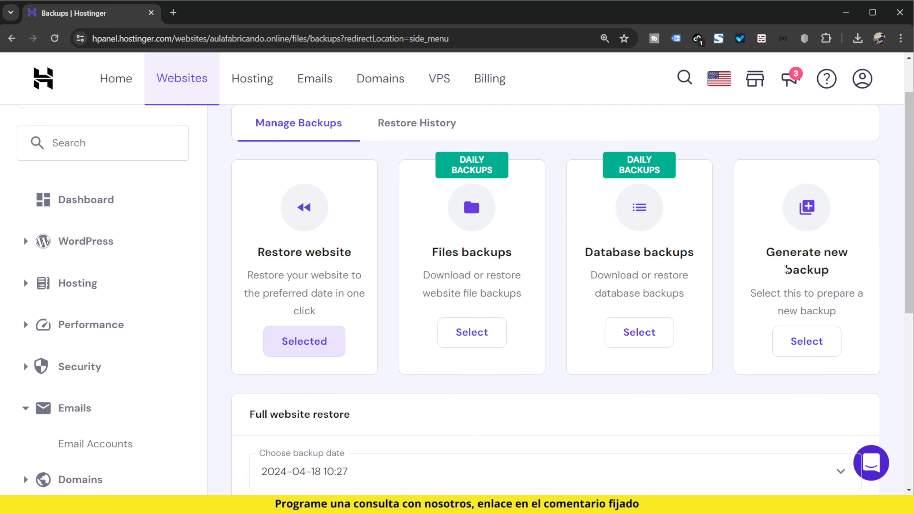
{"action": "left_click", "coordinate": [824, 352]}
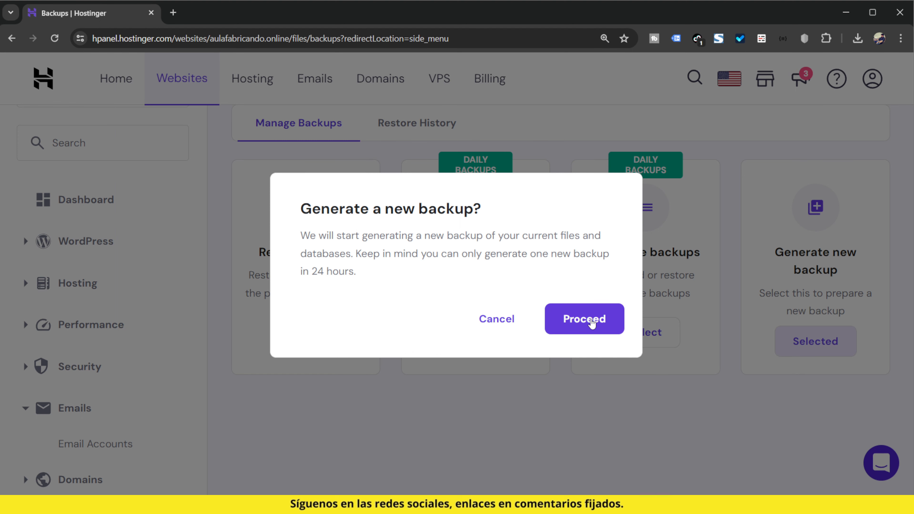
{"action": "left_click", "coordinate": [591, 320]}
{"action": "scroll", "coordinate": [684, 375], "scroll_direction": "down", "scroll_amount": 3}
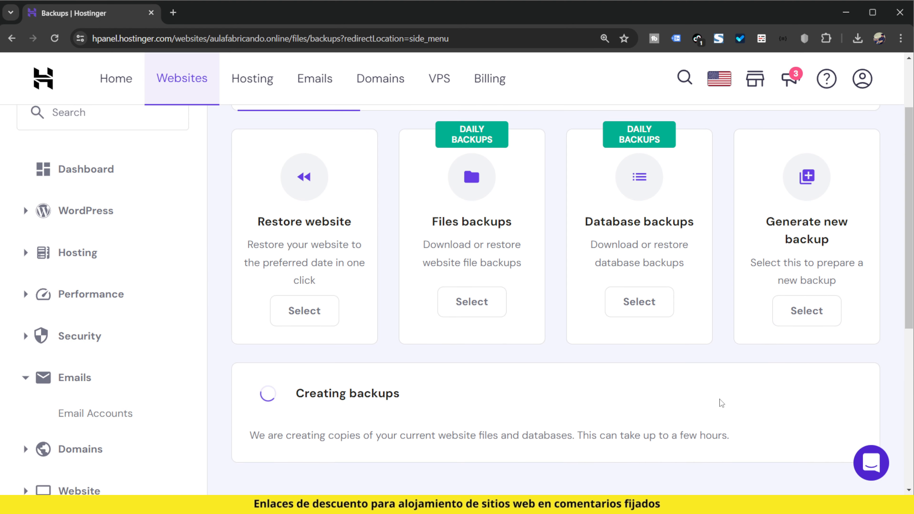
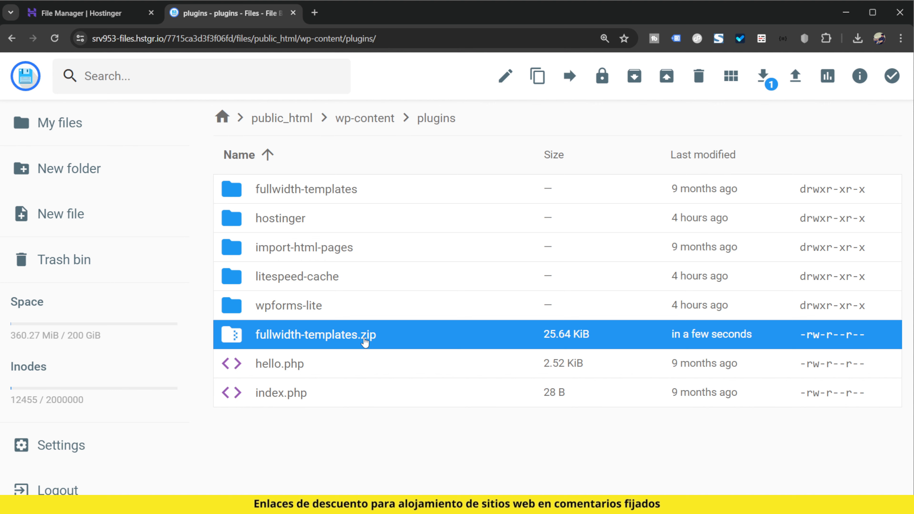
- Deactivate the Hello Dolly plugin in the WordPress installed plugins list
{"action": "left_click", "coordinate": [419, 196]}
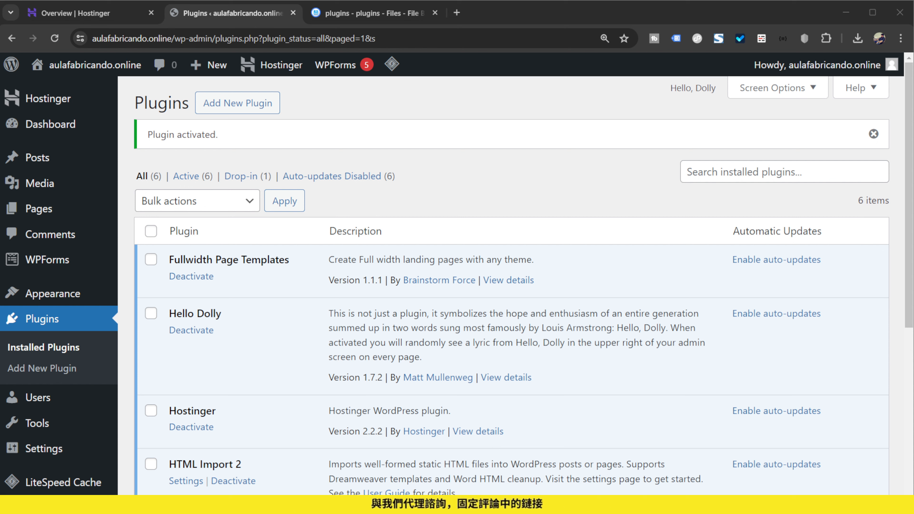
{"action": "scroll", "coordinate": [312, 245], "scroll_direction": "down", "scroll_amount": 3}
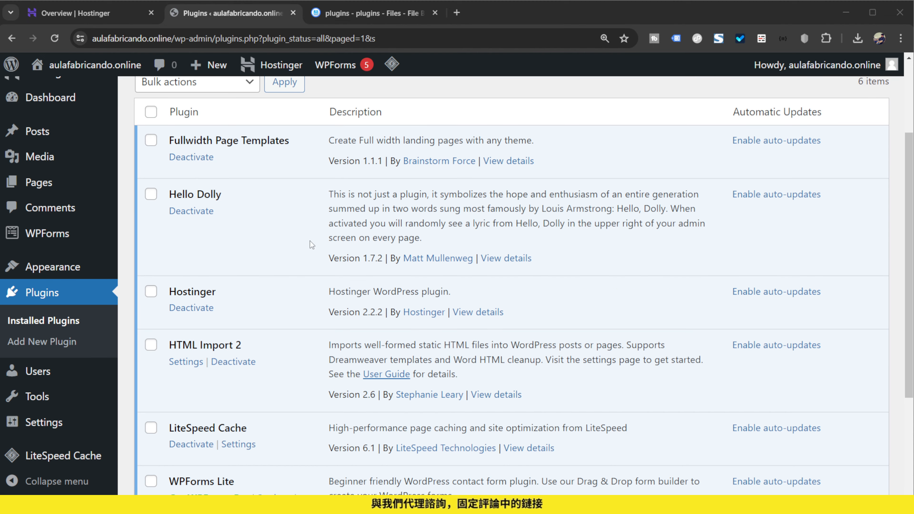
{"action": "scroll", "coordinate": [219, 245], "scroll_direction": "down", "scroll_amount": 4}
{"action": "scroll", "coordinate": [230, 288], "scroll_direction": "up", "scroll_amount": 5}
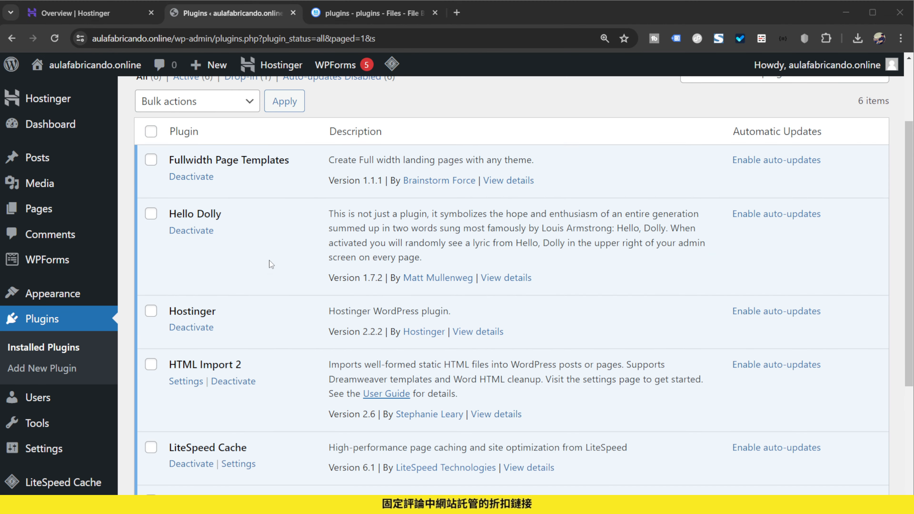
{"action": "left_click", "coordinate": [194, 232]}
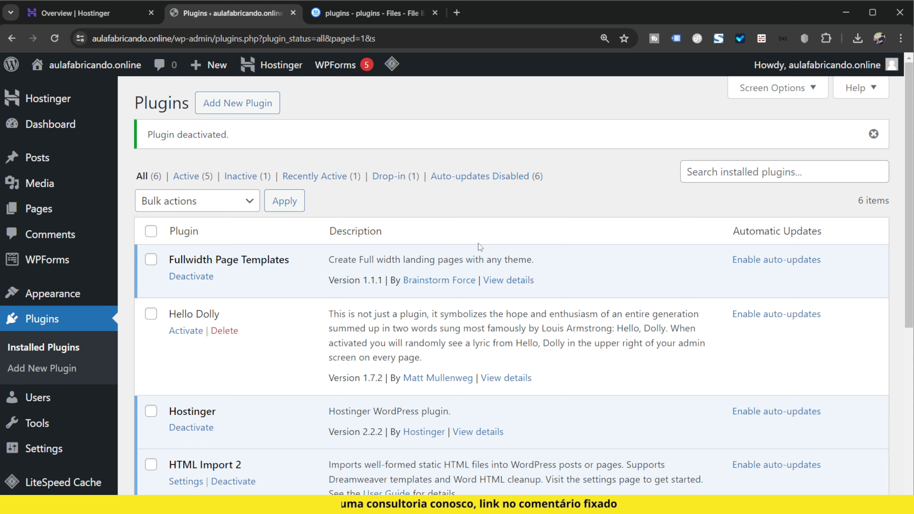
- Open the Hostinger file manager for aulafabricando.online only and go to the public_html/wp-content/plugins folder
{"action": "left_click", "coordinate": [75, 12]}
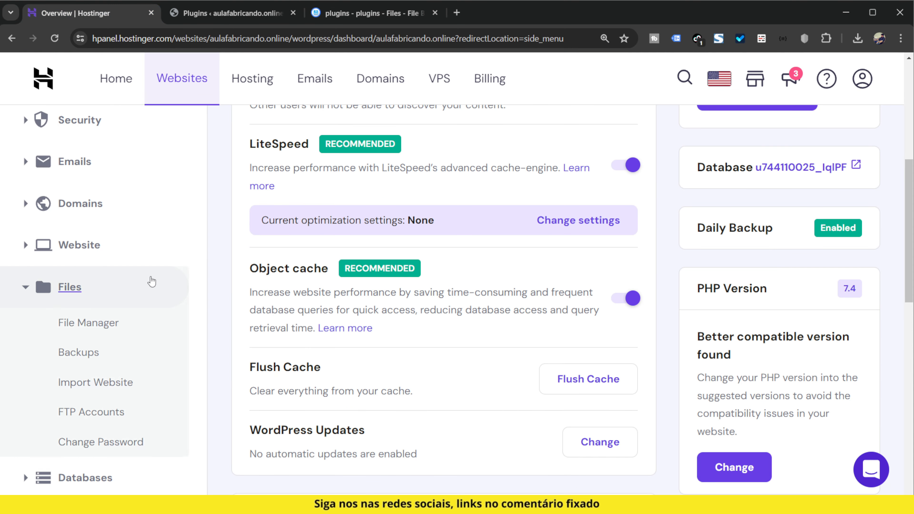
{"action": "scroll", "coordinate": [251, 262], "scroll_direction": "up", "scroll_amount": 5}
{"action": "scroll", "coordinate": [219, 262], "scroll_direction": "down", "scroll_amount": 4}
{"action": "scroll", "coordinate": [93, 348], "scroll_direction": "down", "scroll_amount": 3}
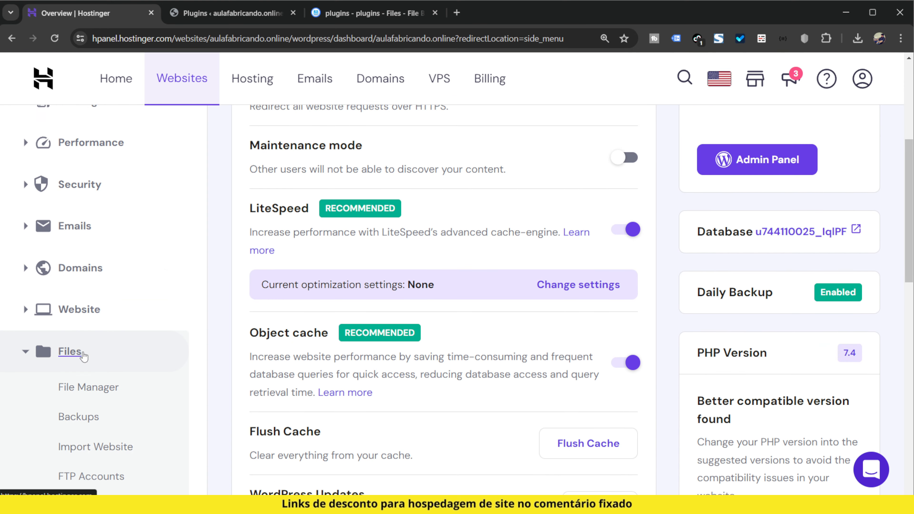
{"action": "left_click", "coordinate": [93, 272]}
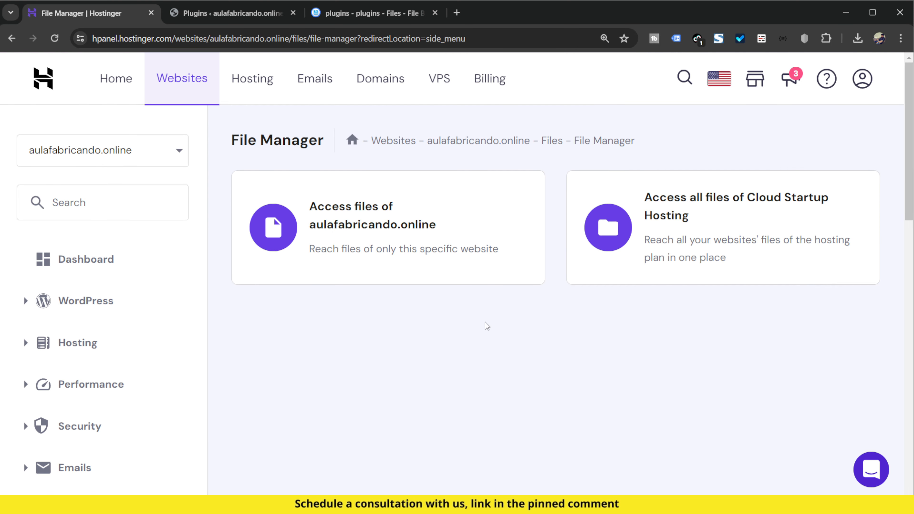
{"action": "left_click", "coordinate": [371, 236]}
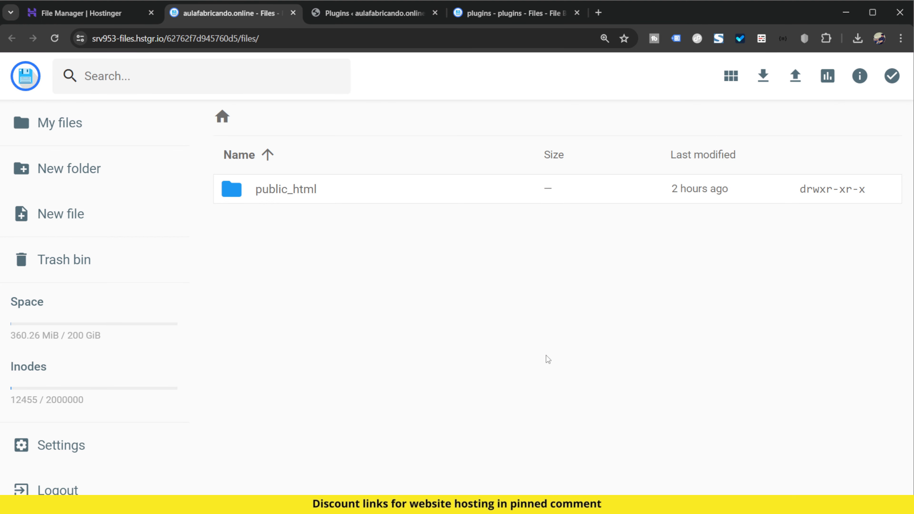
{"action": "double_click", "coordinate": [382, 198]}
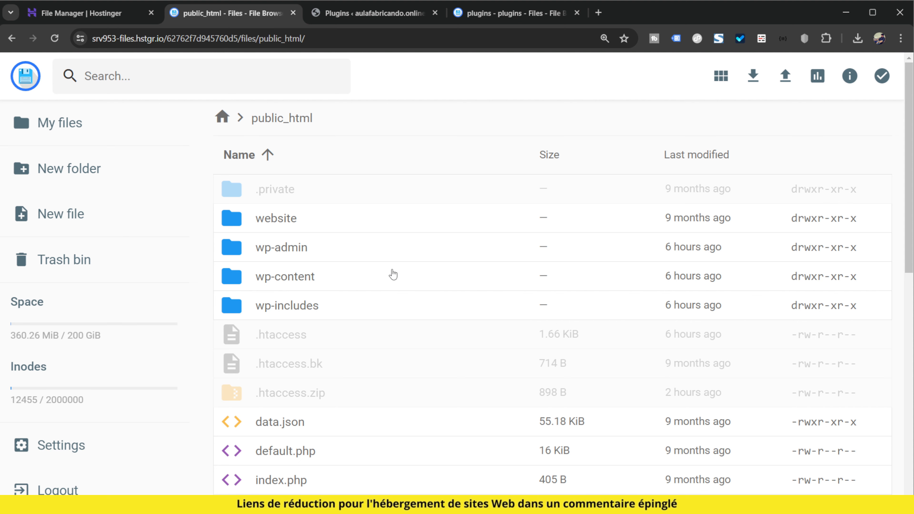
{"action": "double_click", "coordinate": [367, 280]}
{"action": "double_click", "coordinate": [311, 274]}
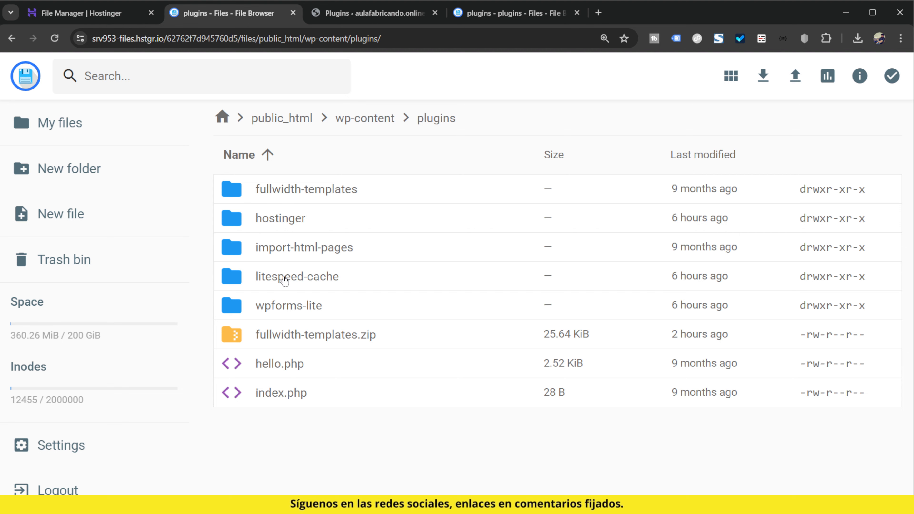
- Check the Fullwidth Page Templates entry in the WordPress plugin list and rename its folder in the file manager to fullwidth-templates_
{"action": "left_click", "coordinate": [342, 16]}
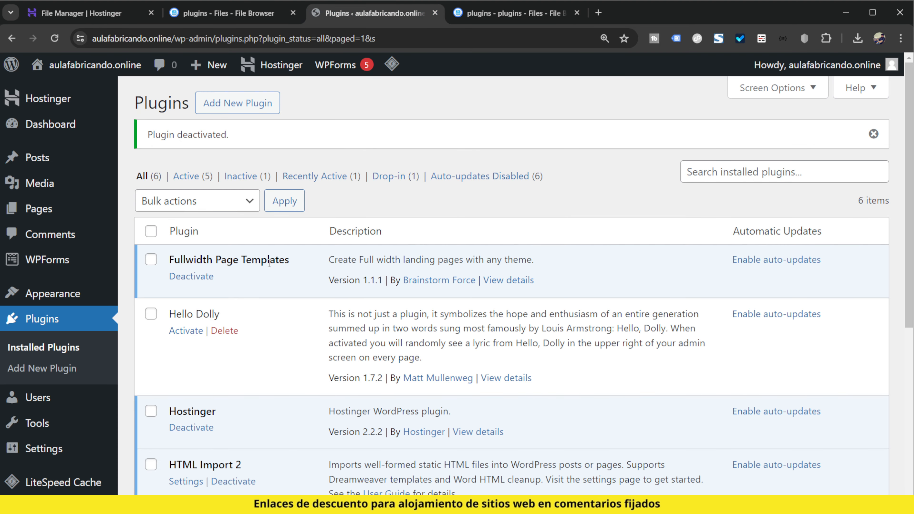
{"action": "left_click_drag", "start_coordinate": [175, 252], "coordinate": [235, 264]}
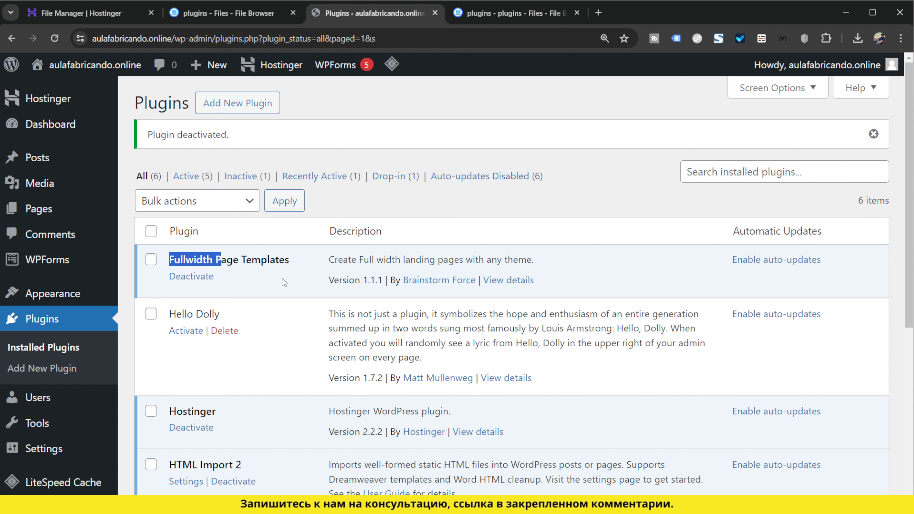
{"action": "left_click", "coordinate": [304, 283]}
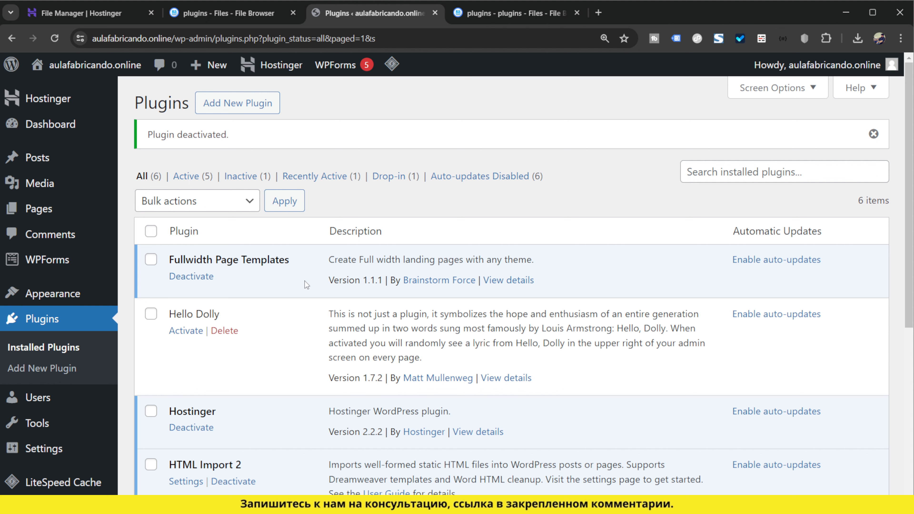
{"action": "left_click", "coordinate": [229, 13]}
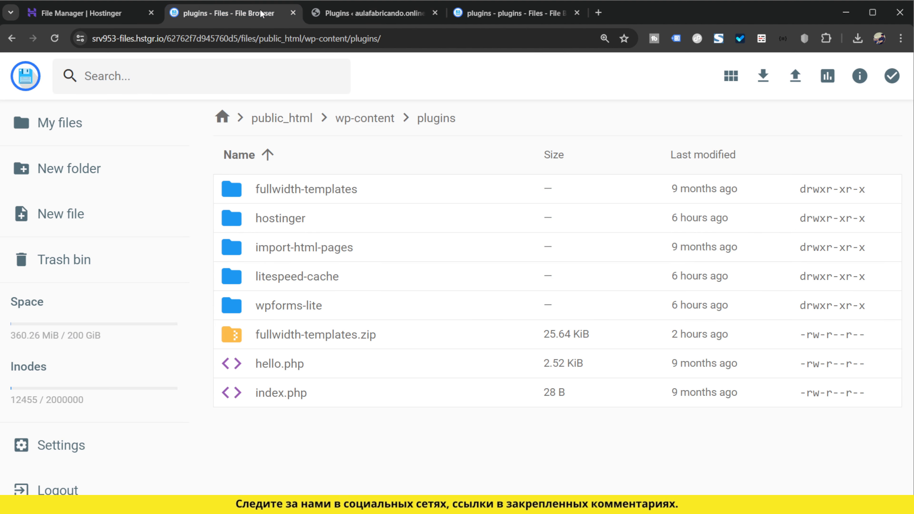
{"action": "left_click", "coordinate": [376, 197]}
{"action": "right_click", "coordinate": [373, 201]}
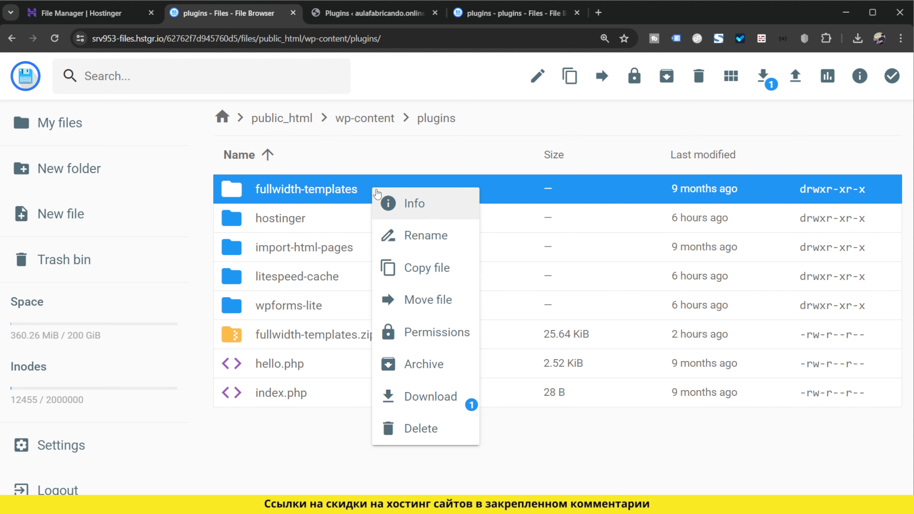
{"action": "left_click", "coordinate": [441, 236]}
{"action": "left_click", "coordinate": [456, 289]}
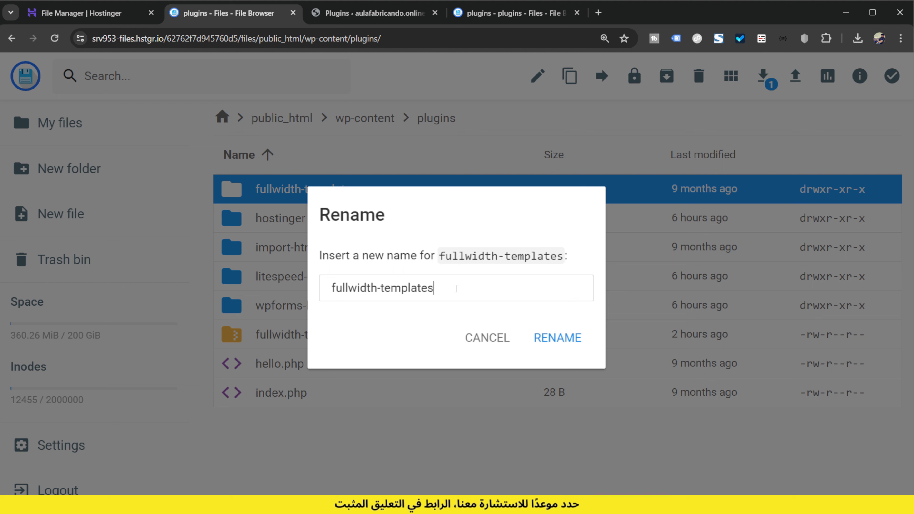
{"action": "type", "text": "_"}
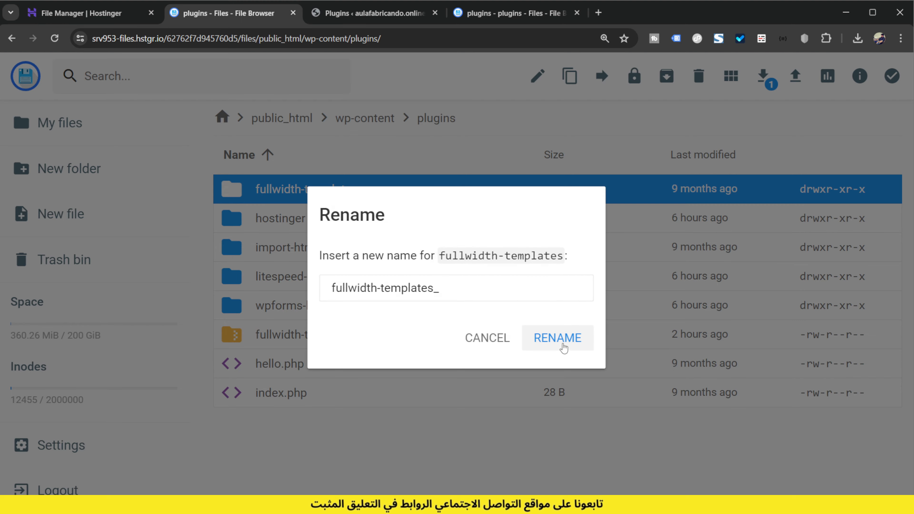
{"action": "left_click", "coordinate": [562, 340]}
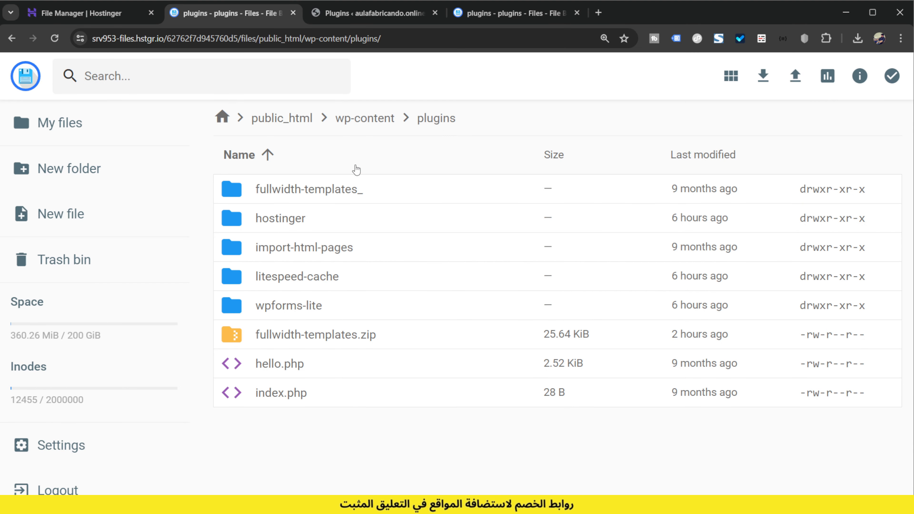
- Reload the WordPress plugins page and compare the plugin list with the folders in the file manager
{"action": "left_click", "coordinate": [359, 19]}
{"action": "left_click", "coordinate": [57, 38]}
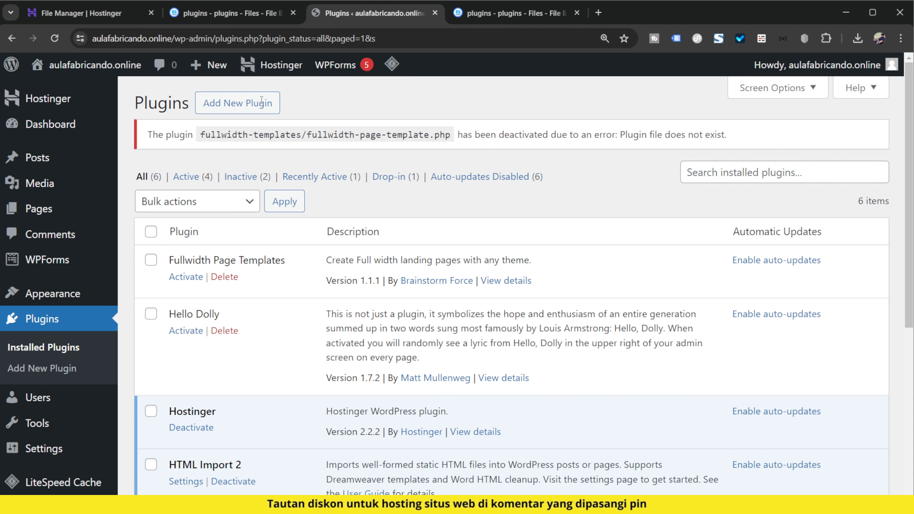
{"action": "left_click", "coordinate": [212, 13]}
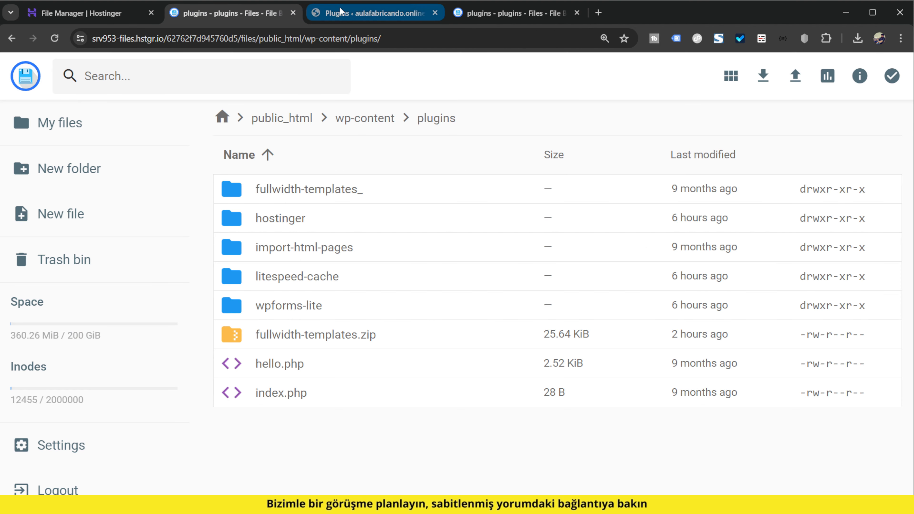
{"action": "left_click", "coordinate": [356, 218]}
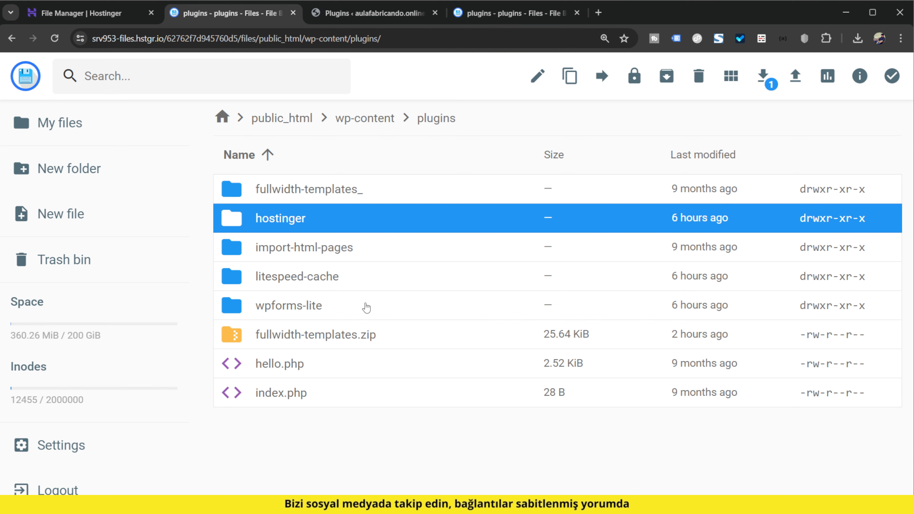
{"action": "left_click", "coordinate": [417, 13]}
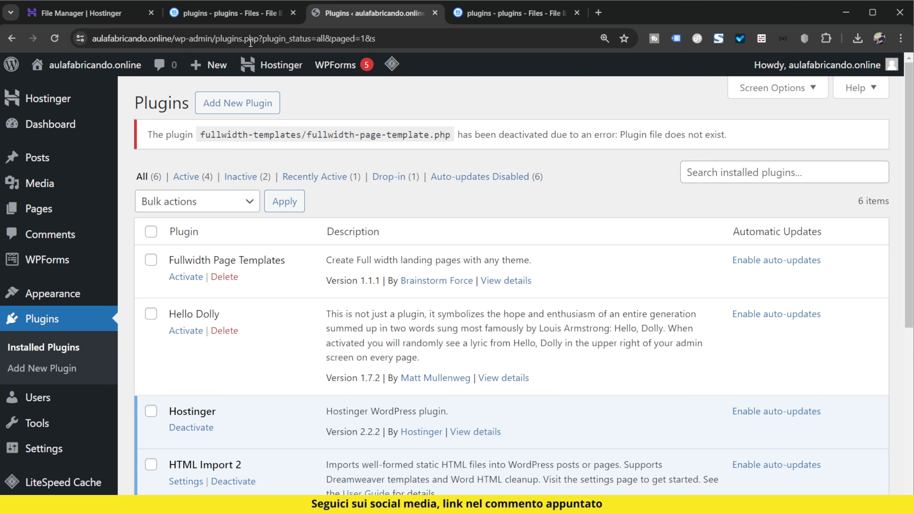
- Rename the fullwidth-templates_ folder back to fullwidth-templates in the file manager
{"action": "left_click", "coordinate": [241, 15]}
{"action": "left_click", "coordinate": [358, 191]}
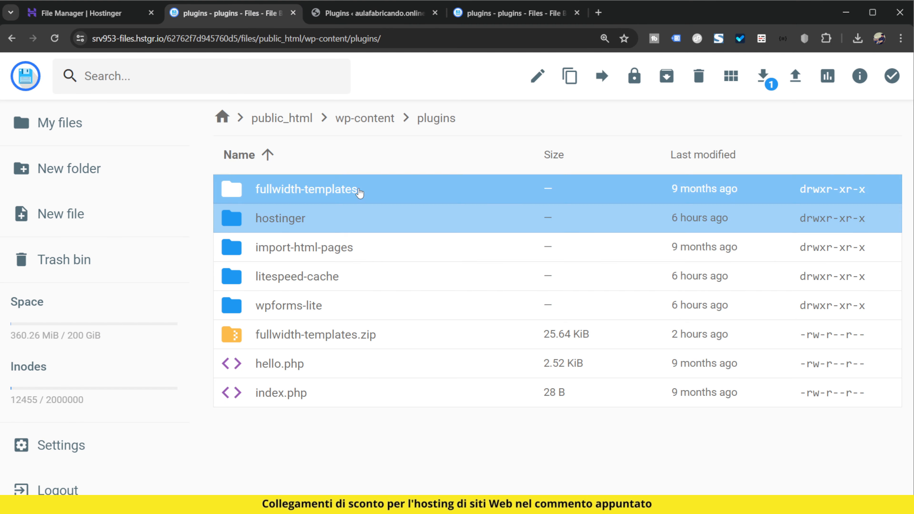
{"action": "right_click", "coordinate": [358, 190]}
{"action": "left_click", "coordinate": [426, 236]}
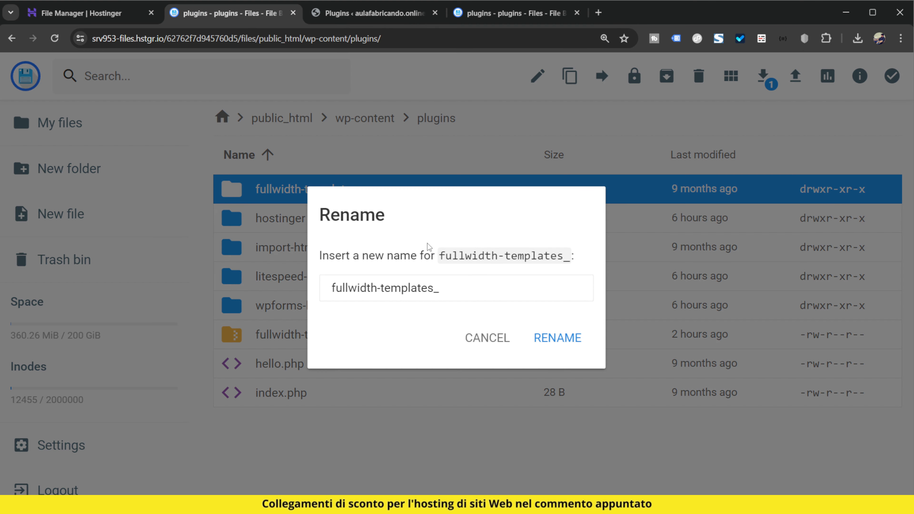
{"action": "key", "text": "BackSpace"}
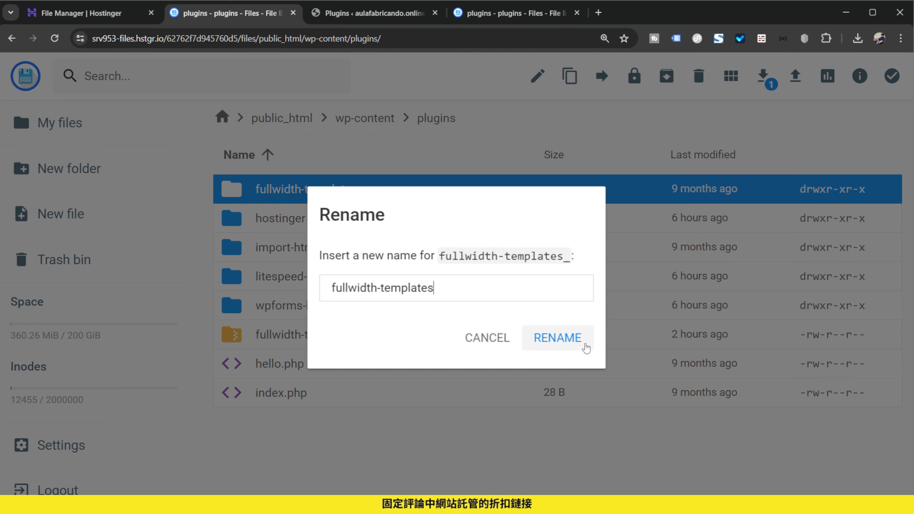
{"action": "left_click", "coordinate": [585, 346]}
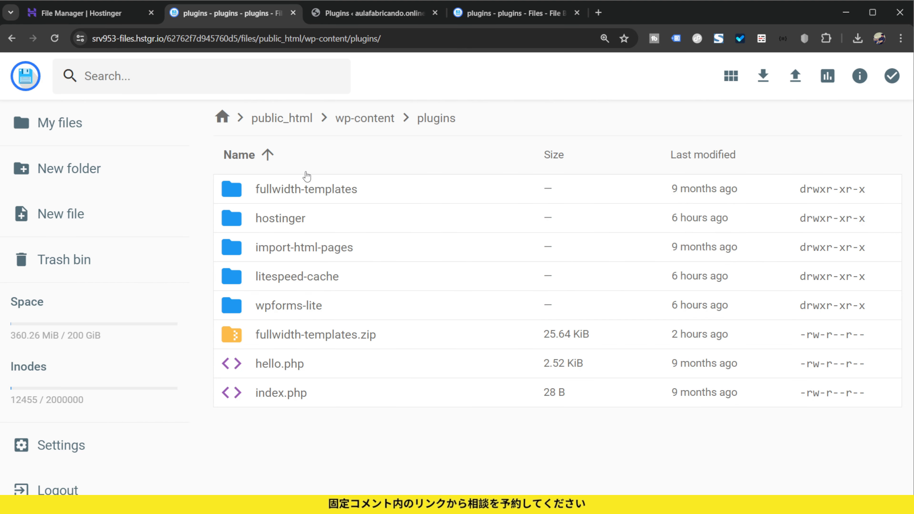
- Reload the WordPress plugins page and activate the Fullwidth Page Templates plugin
{"action": "left_click", "coordinate": [390, 15]}
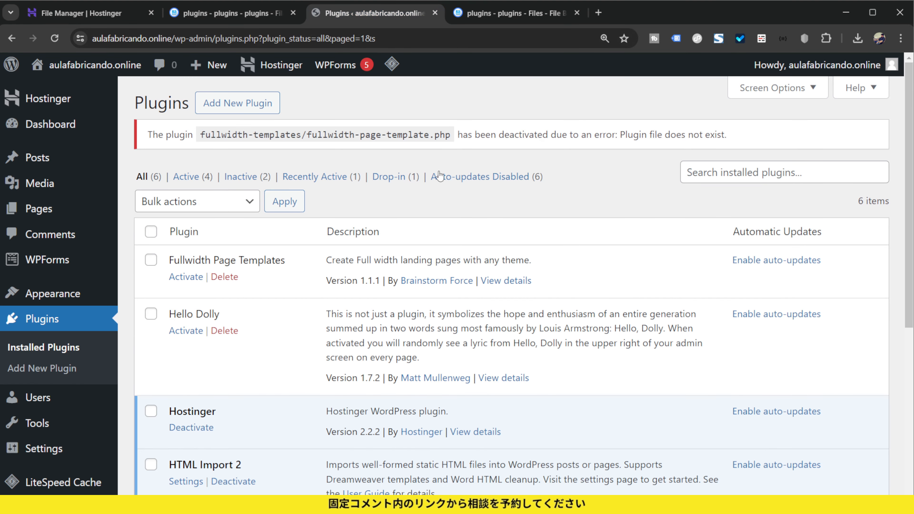
{"action": "key", "text": "F5"}
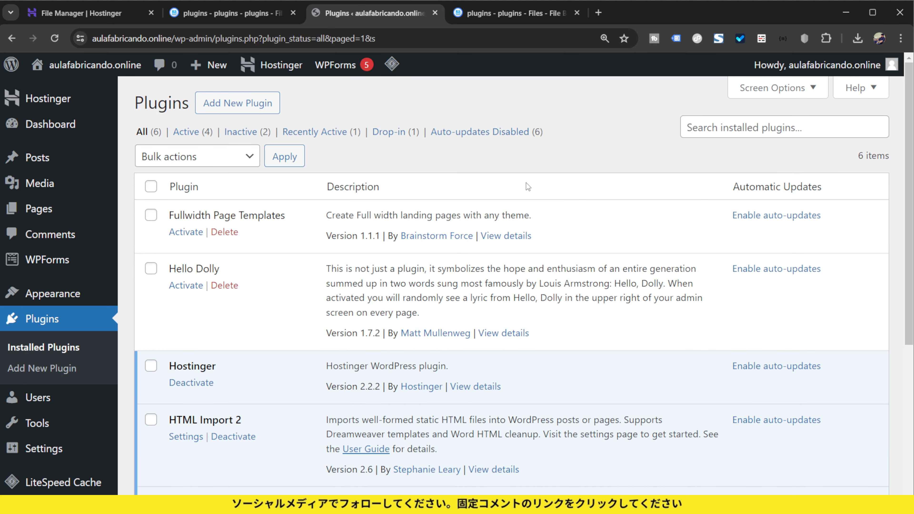
{"action": "left_click", "coordinate": [184, 233]}
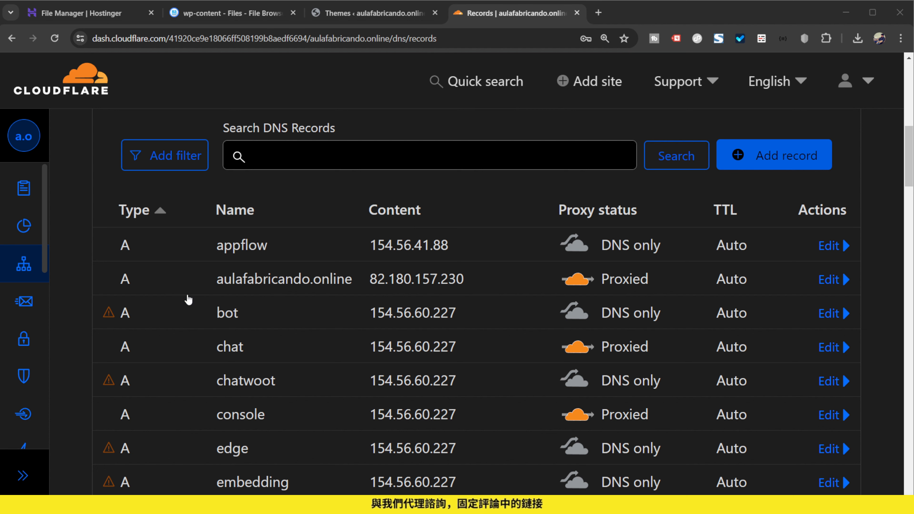
- Turn off the Cloudflare proxy for the aulafabricando.online A record and save the record
{"action": "left_click", "coordinate": [829, 281]}
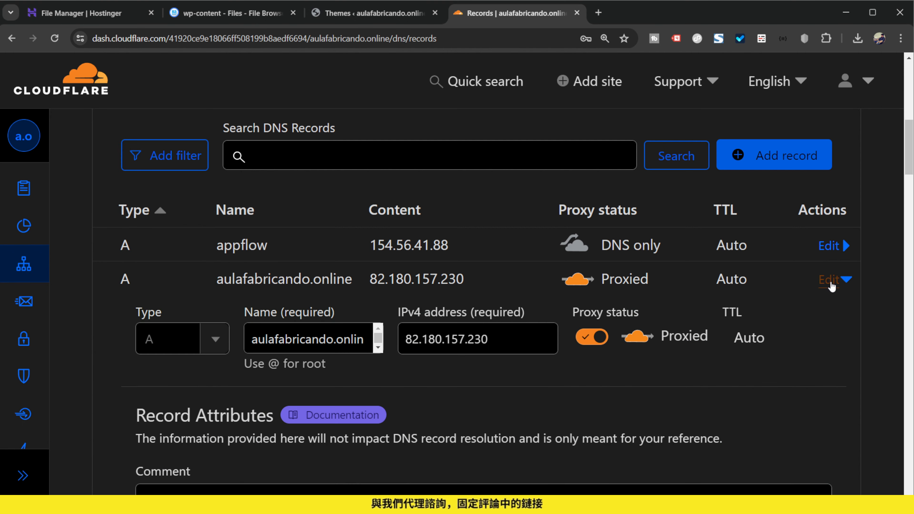
{"action": "left_click", "coordinate": [598, 338]}
{"action": "scroll", "coordinate": [614, 358], "scroll_direction": "down", "scroll_amount": 5}
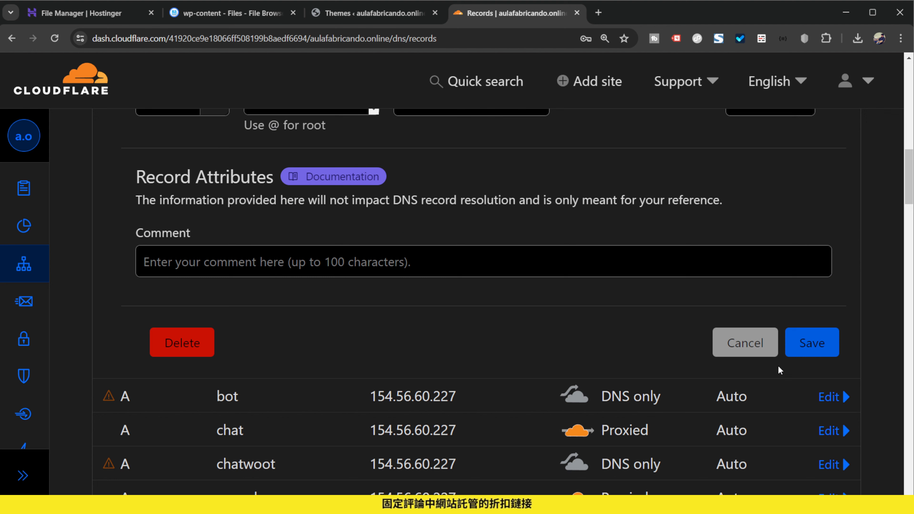
{"action": "left_click", "coordinate": [800, 349]}
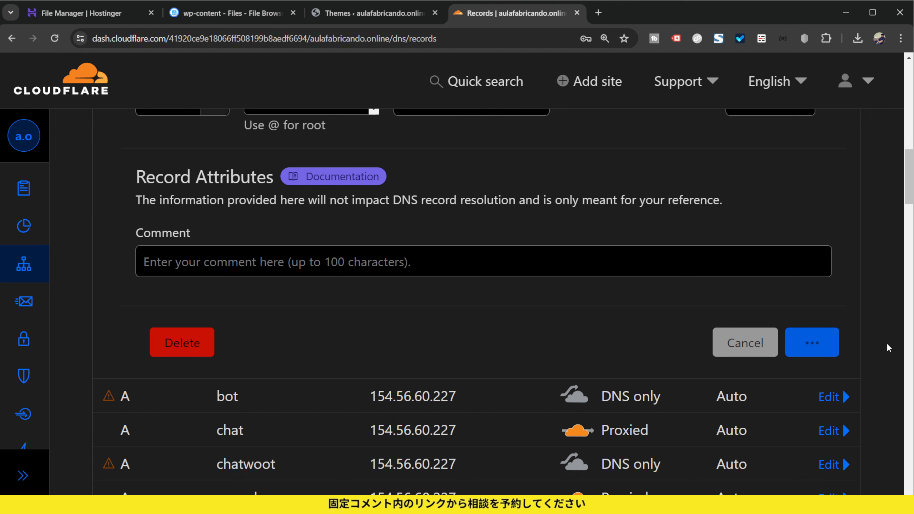